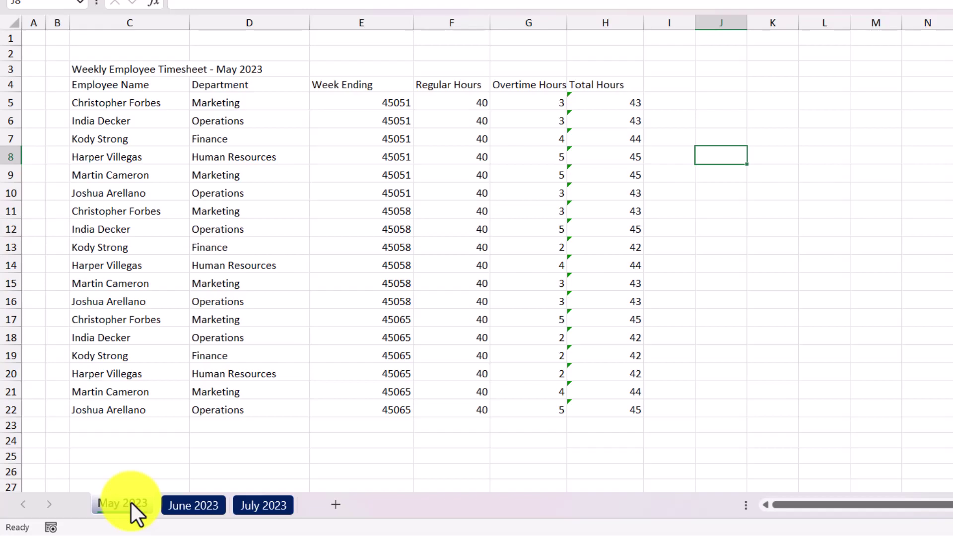
Look through the June 2023 and July 2023 sheets, then return to May 2023.
{"action": "left_click", "coordinate": [192, 503]}
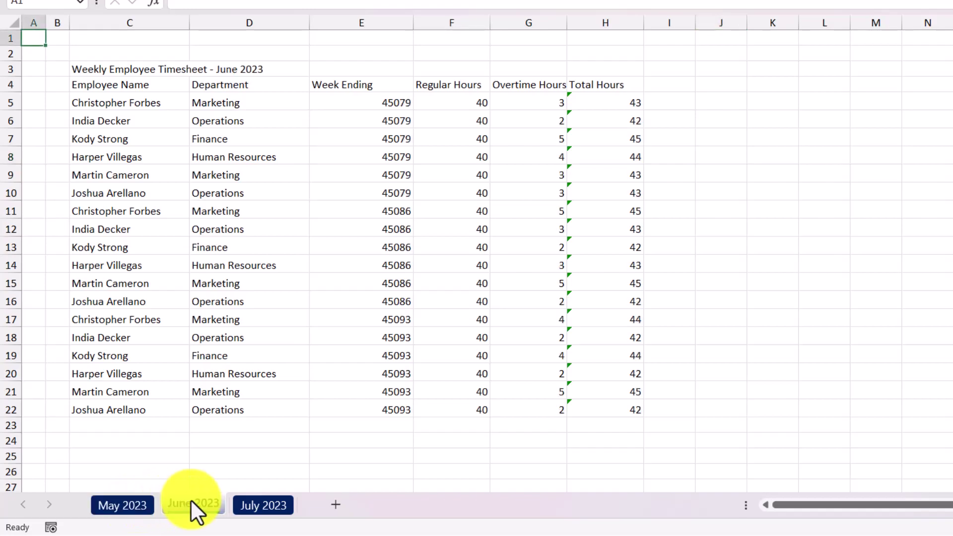
{"action": "left_click", "coordinate": [280, 500]}
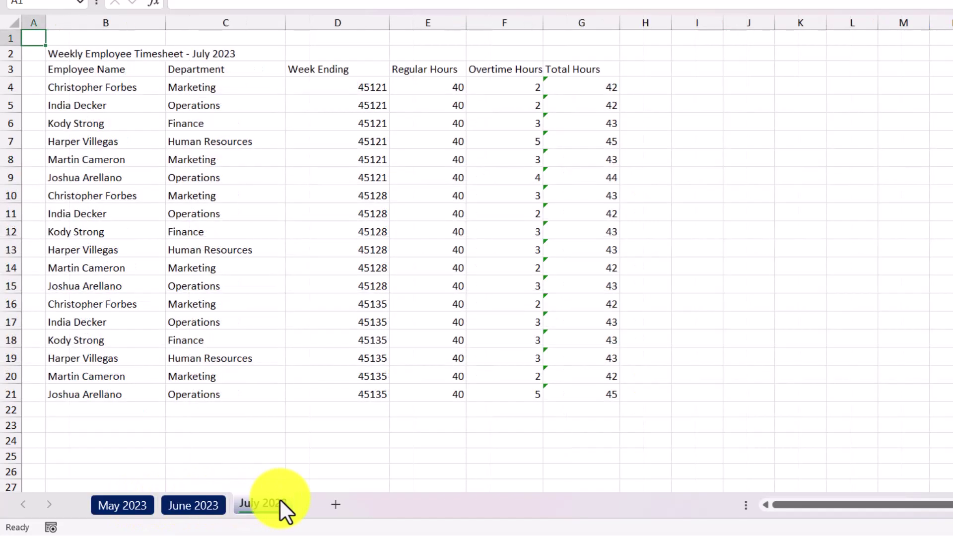
{"action": "left_click", "coordinate": [116, 504]}
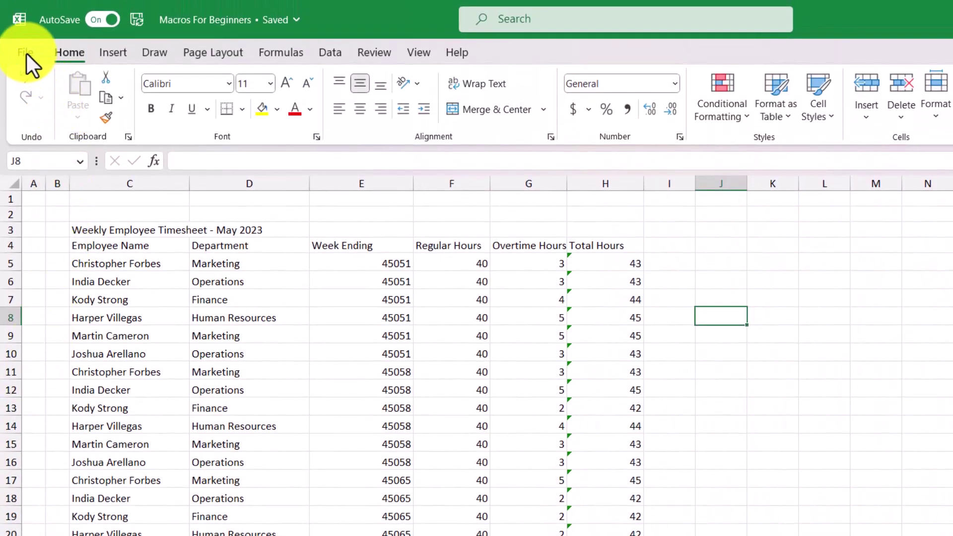
Save a copy of the workbook as an Excel Macro-Enabled Workbook (*.xlsm).
{"action": "left_click", "coordinate": [26, 51]}
{"action": "left_click", "coordinate": [83, 238]}
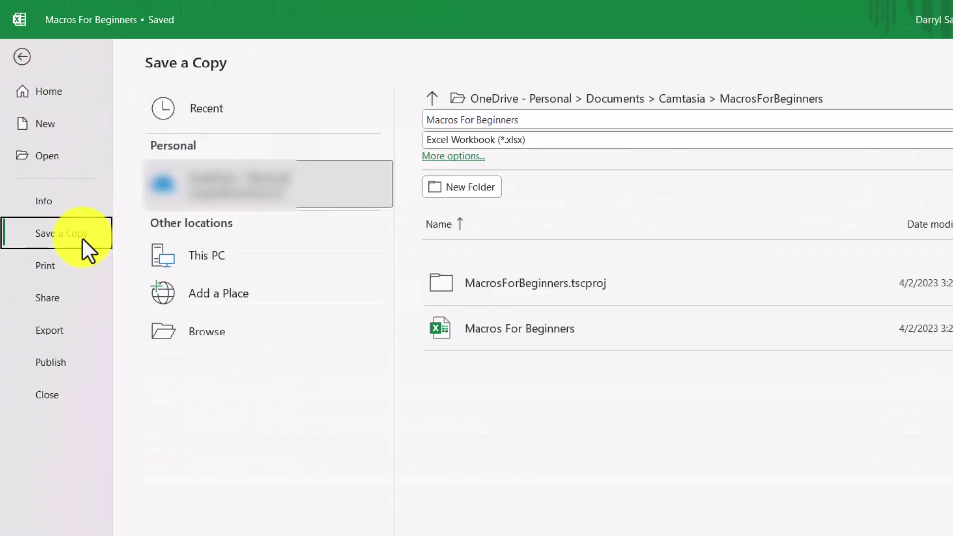
{"action": "left_click", "coordinate": [629, 144]}
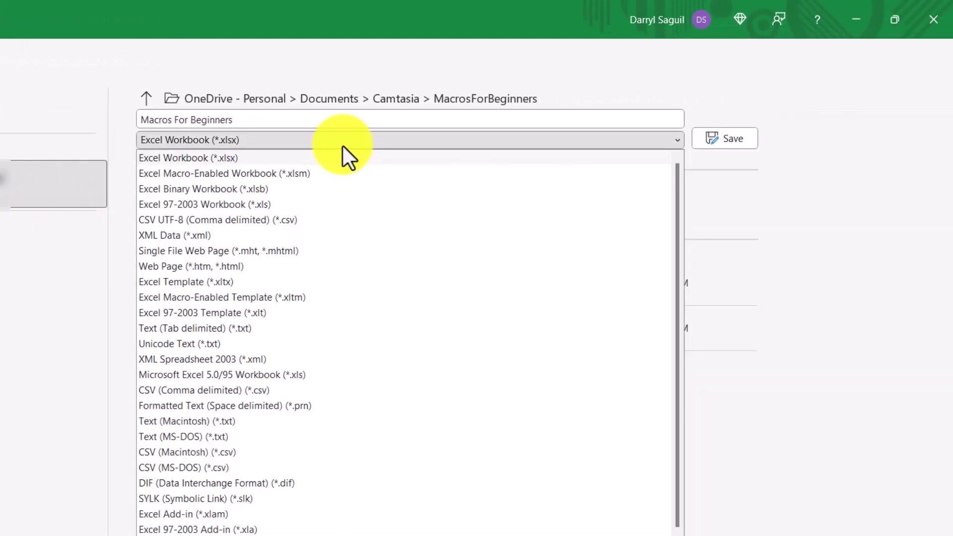
{"action": "left_click", "coordinate": [340, 178]}
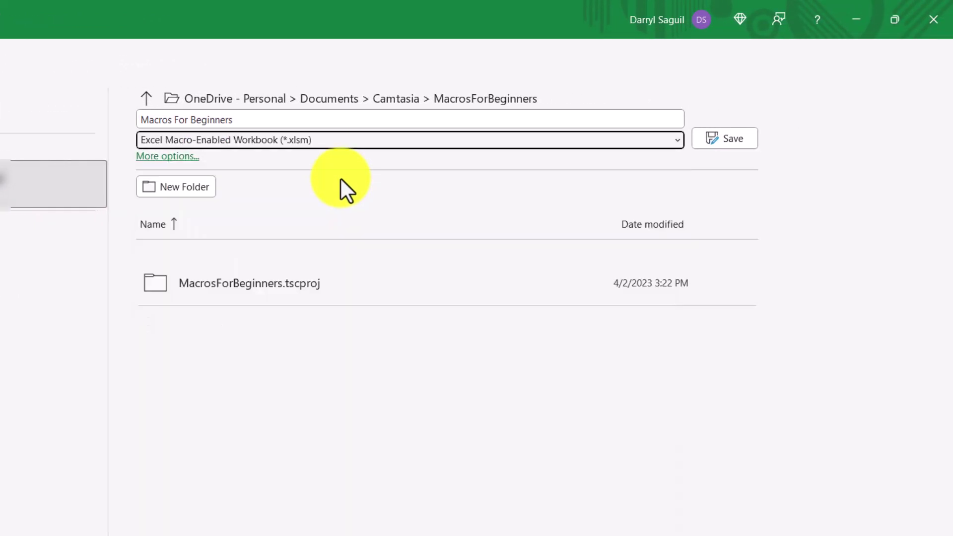
{"action": "left_click", "coordinate": [741, 142]}
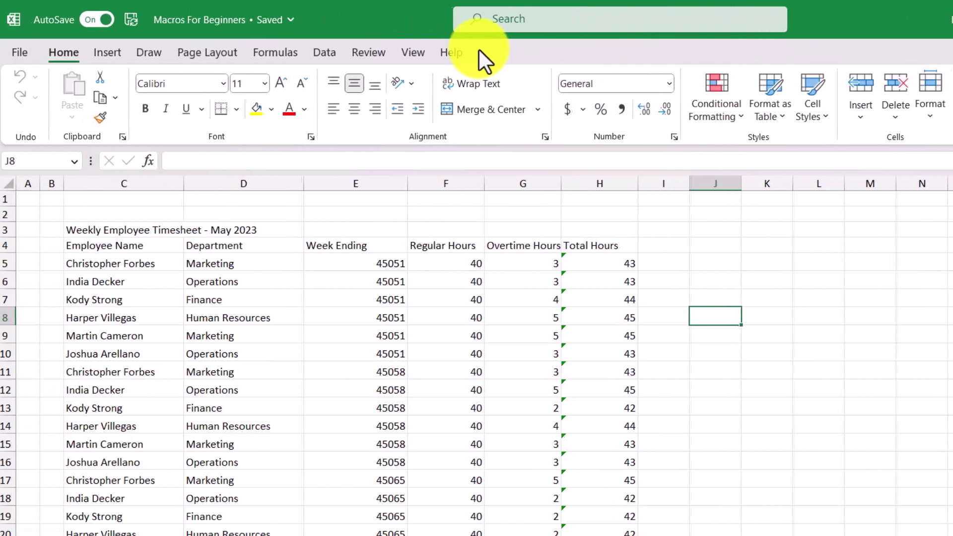
Tick Developer under Main Tabs in Customize the Ribbon to show the Developer tab.
{"action": "right_click", "coordinate": [484, 50]}
{"action": "right_click", "coordinate": [454, 55]}
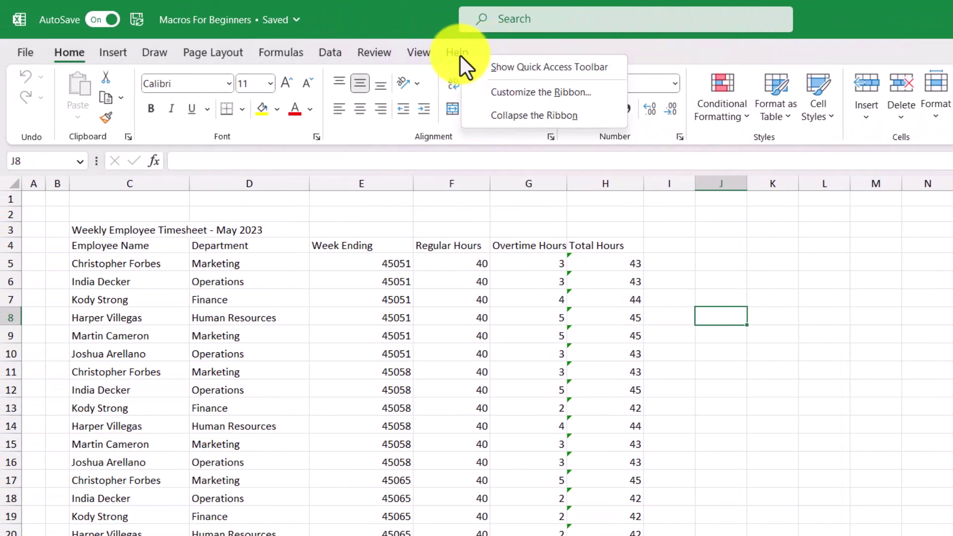
{"action": "left_click", "coordinate": [520, 96]}
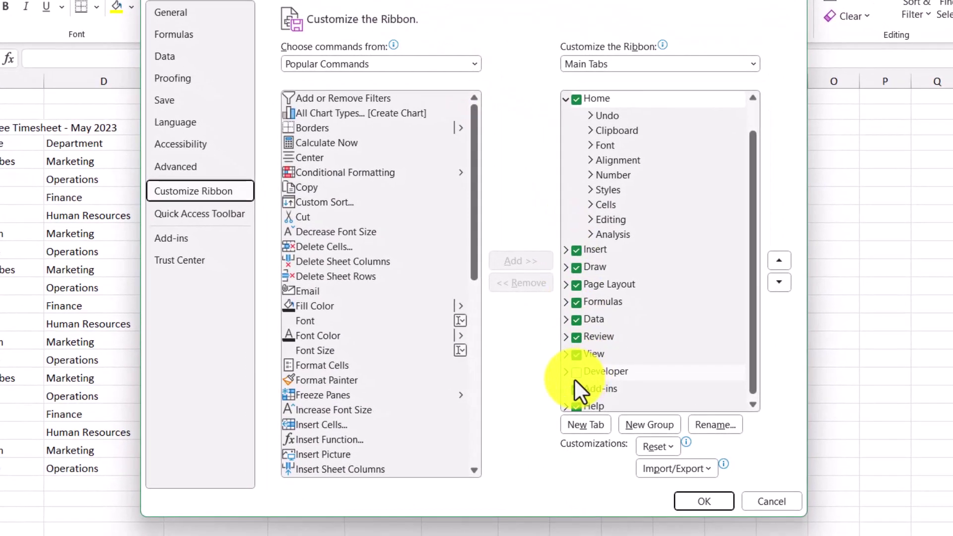
{"action": "left_click", "coordinate": [577, 374]}
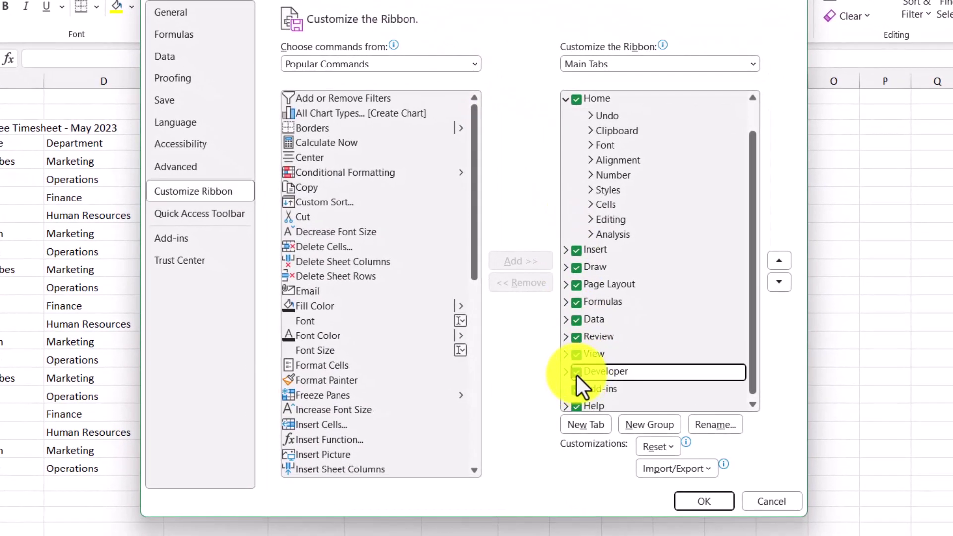
{"action": "left_click", "coordinate": [721, 504]}
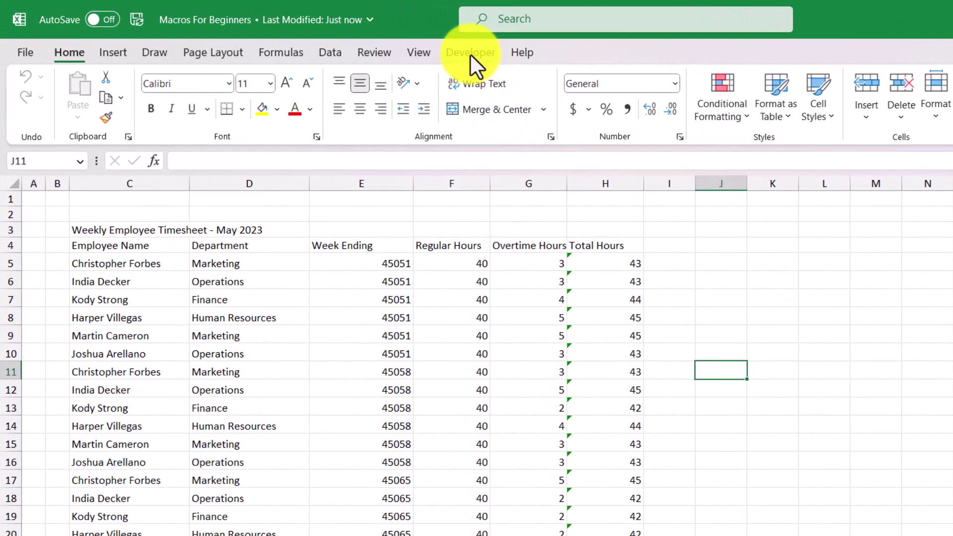
Start recording a macro named FormatTable, stored in This Workbook.
{"action": "left_click", "coordinate": [363, 40]}
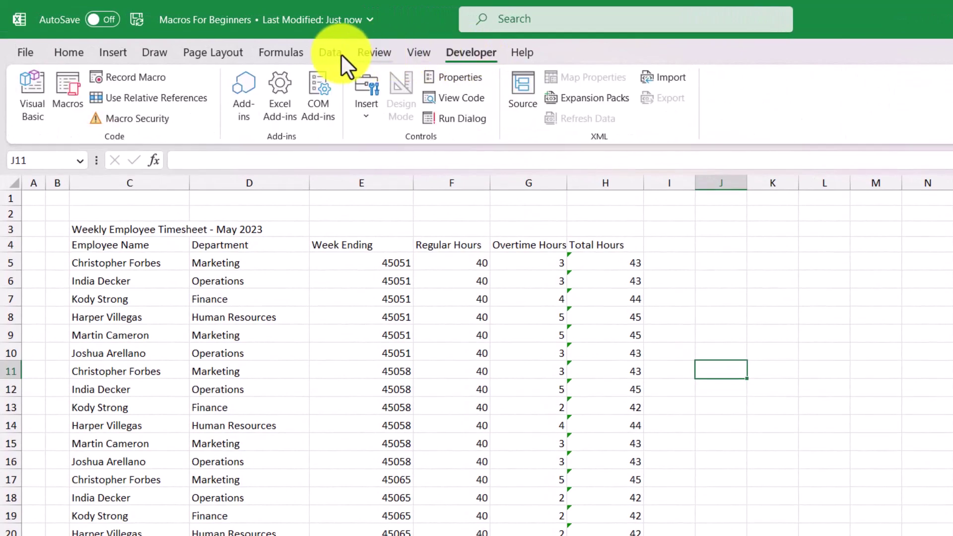
{"action": "left_click", "coordinate": [151, 77]}
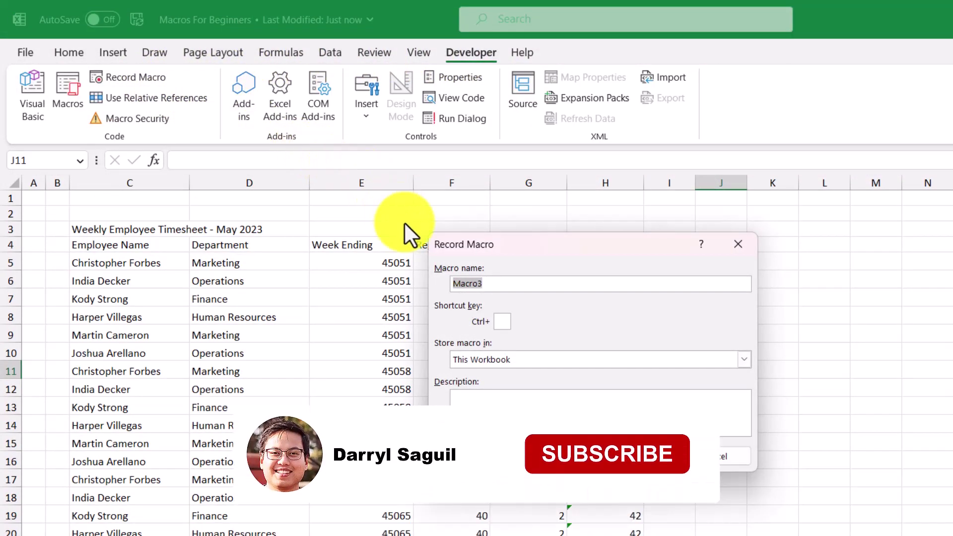
{"action": "type", "text": "Format"}
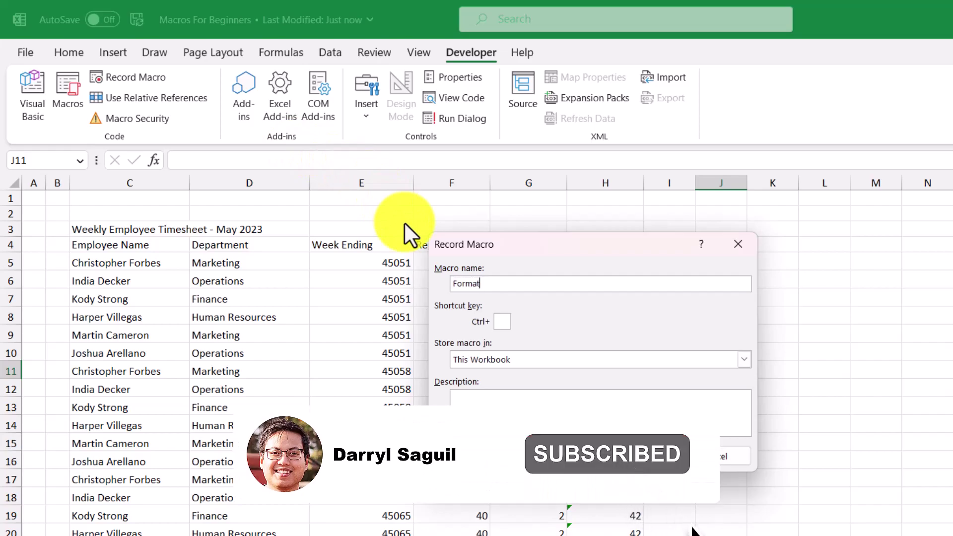
{"action": "type", "text": "Table"}
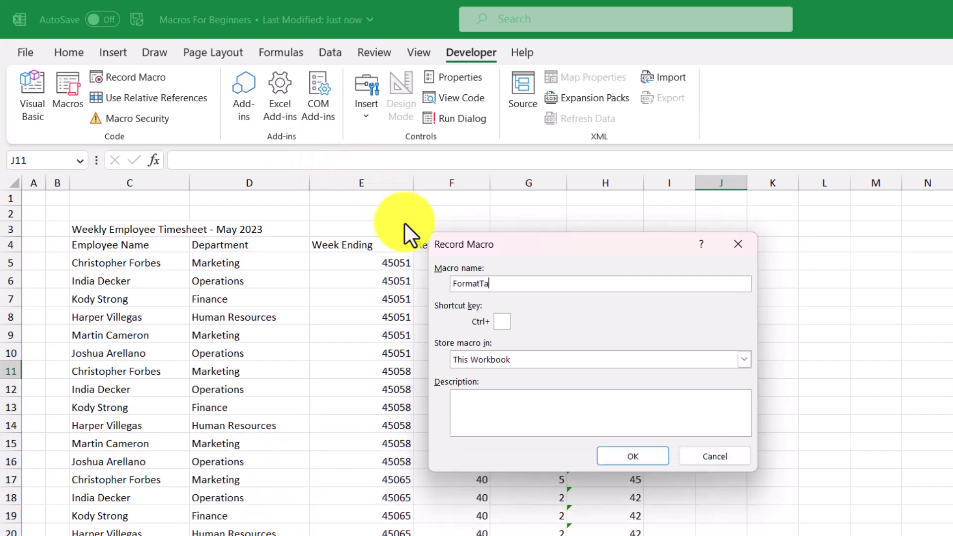
{"action": "left_click", "coordinate": [603, 456]}
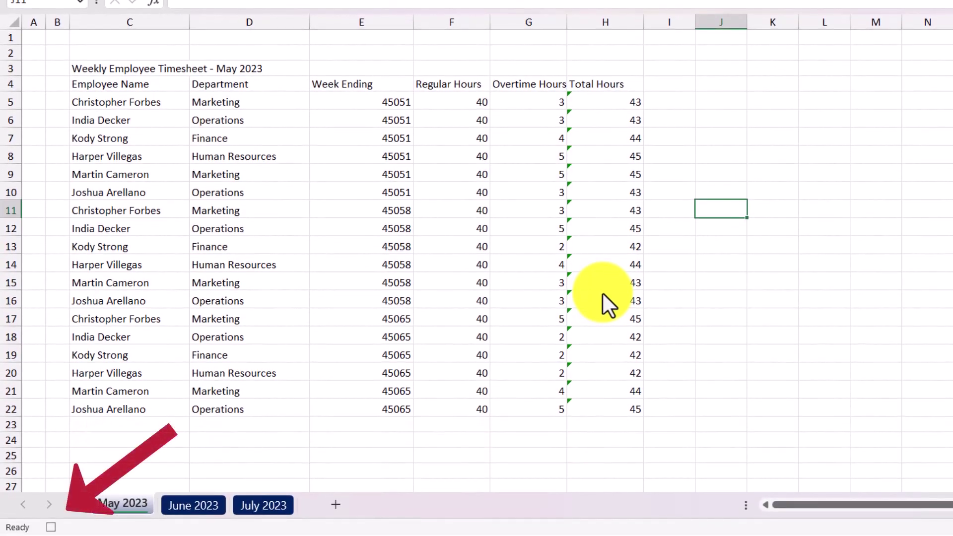
Format title row C3:H3 with black fill and white 16pt bold text.
{"action": "left_click", "coordinate": [716, 126]}
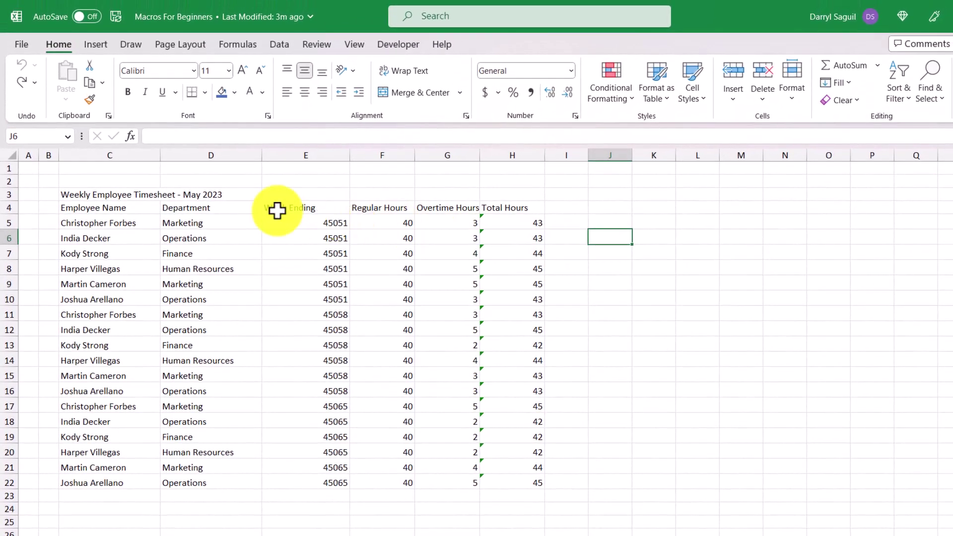
{"action": "left_click_drag", "start_coordinate": [94, 70], "coordinate": [616, 80]}
{"action": "mouse_move", "coordinate": [521, 200]}
{"action": "left_mouse_down"}
{"action": "mouse_move", "coordinate": [99, 195]}
{"action": "mouse_move", "coordinate": [192, 212]}
{"action": "mouse_move", "coordinate": [517, 214]}
{"action": "left_mouse_up"}
{"action": "left_click", "coordinate": [235, 92]}
{"action": "left_click", "coordinate": [232, 124]}
{"action": "left_click", "coordinate": [242, 71]}
{"action": "left_click", "coordinate": [243, 71]}
{"action": "left_click", "coordinate": [242, 71]}
{"action": "left_click", "coordinate": [130, 90]}
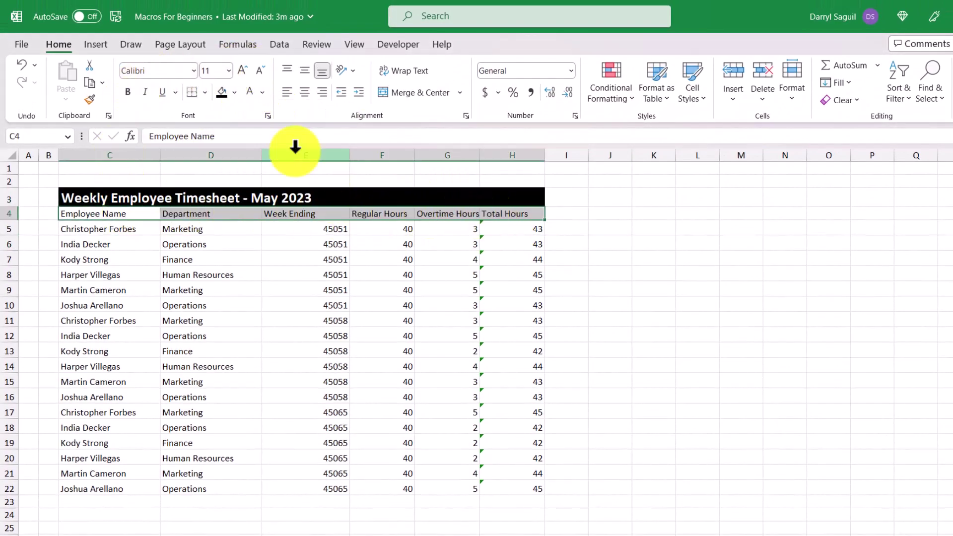
Fill header row C4:H4 blue and apply All Borders to C4:H22.
{"action": "left_click", "coordinate": [235, 92]}
{"action": "left_click", "coordinate": [260, 131]}
{"action": "left_click_drag", "start_coordinate": [124, 215], "coordinate": [528, 491]}
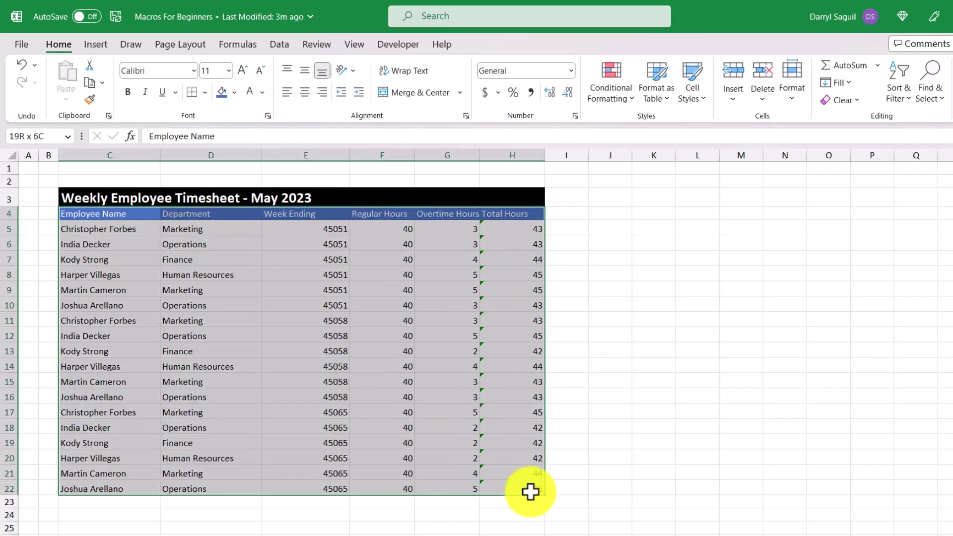
{"action": "left_click", "coordinate": [205, 92]}
{"action": "left_click", "coordinate": [221, 244]}
Apply Short Date to Week Ending cells E5:E22 and stop the macro recording.
{"action": "left_click_drag", "start_coordinate": [307, 229], "coordinate": [319, 490]}
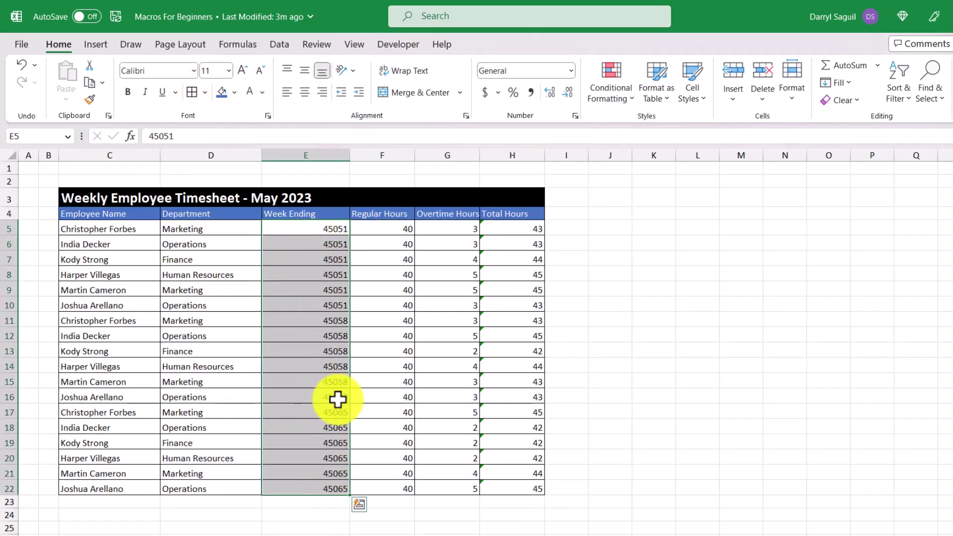
{"action": "left_click", "coordinate": [571, 71]}
{"action": "left_click", "coordinate": [534, 224]}
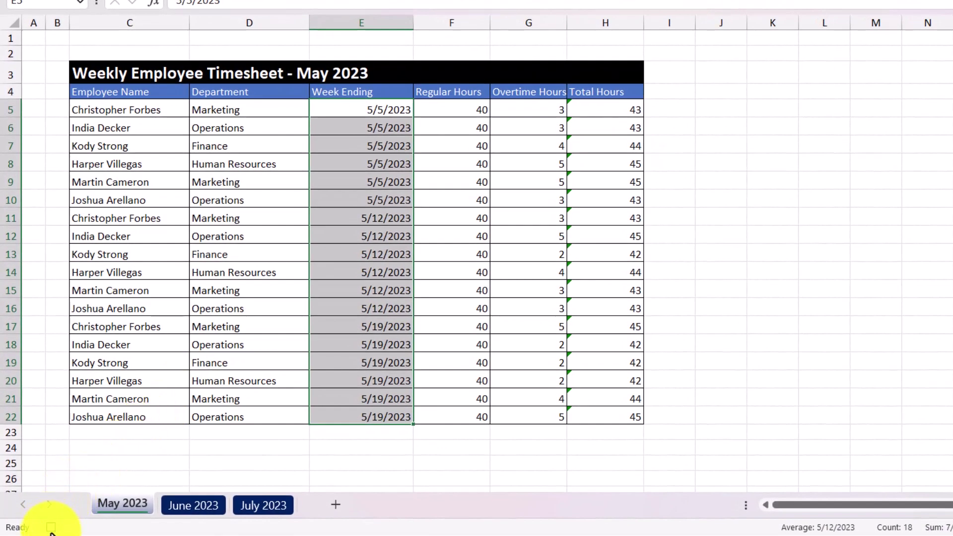
{"action": "left_click", "coordinate": [52, 528]}
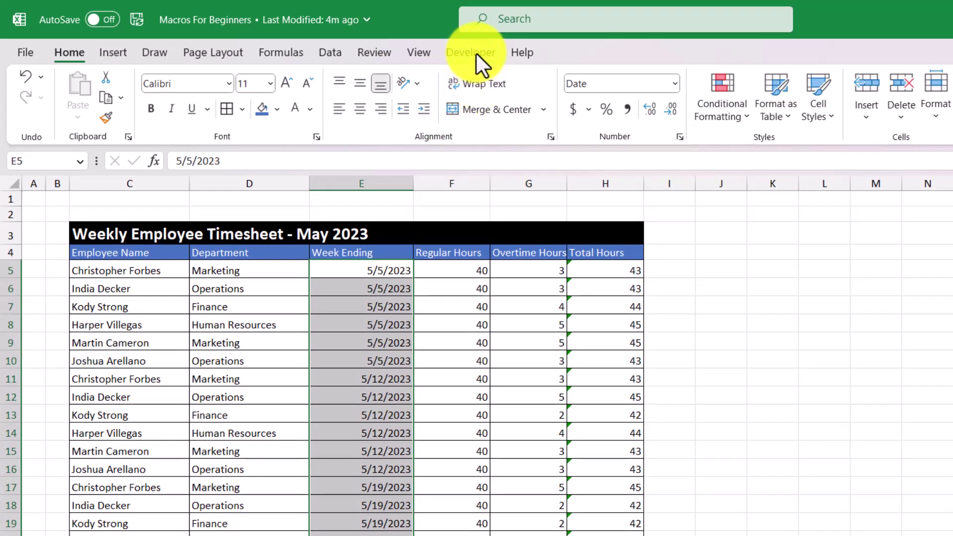
Open the FormatTable macro's code in the VBA editor from the Macros list.
{"action": "left_click", "coordinate": [476, 53]}
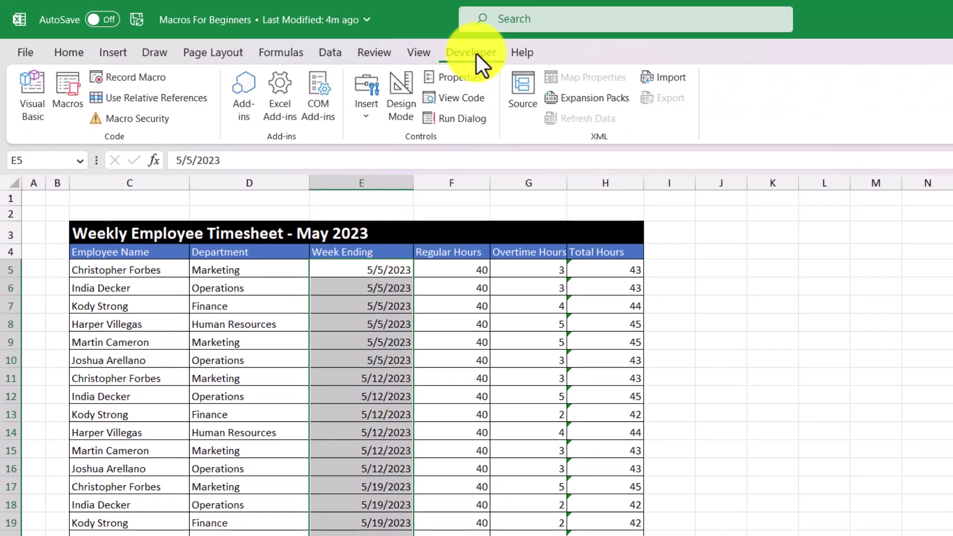
{"action": "left_click", "coordinate": [62, 101]}
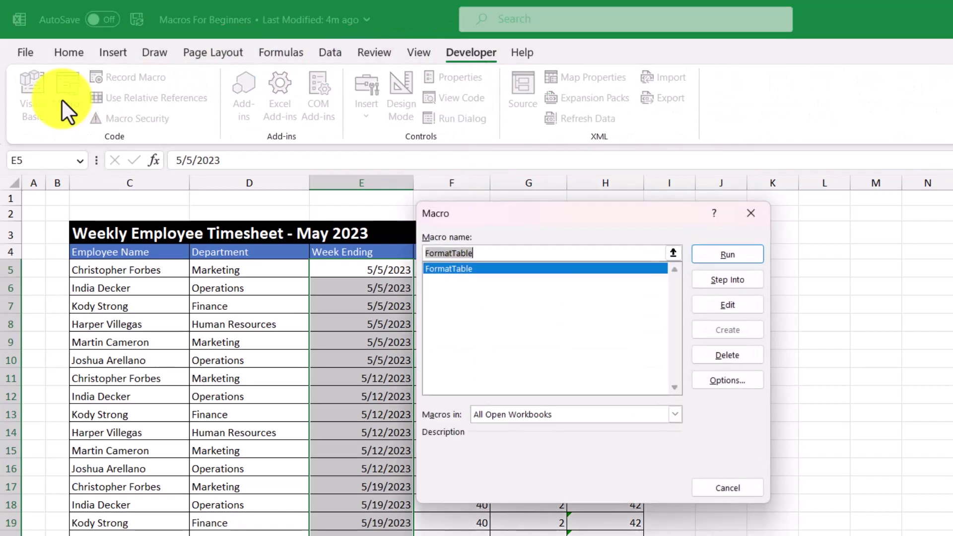
{"action": "left_click", "coordinate": [741, 307]}
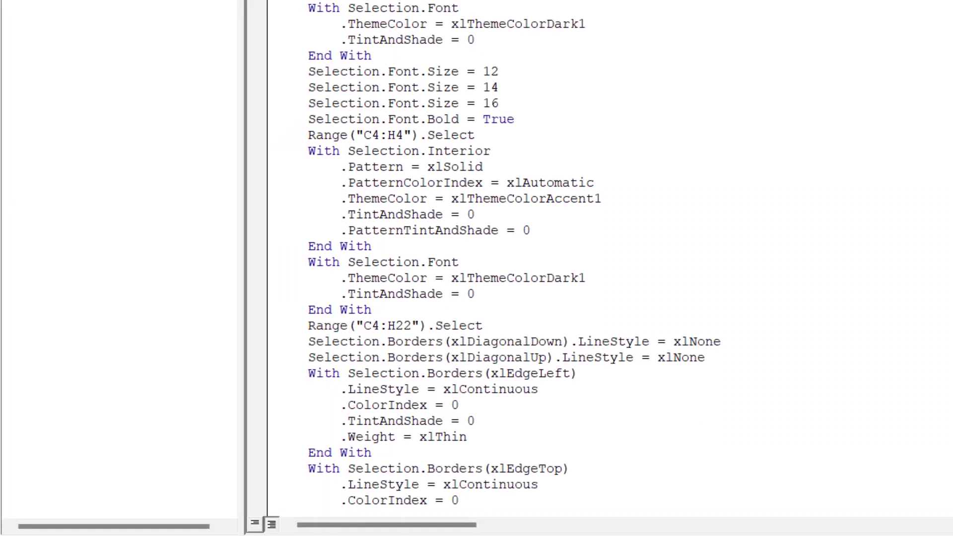
Scroll the FormatTable code down to End Sub, then minimize the VBA editor.
{"action": "scroll", "coordinate": [514, 269], "scroll_direction": "down", "scroll_amount": 7}
{"action": "scroll", "coordinate": [477, 268], "scroll_direction": "down", "scroll_amount": 2}
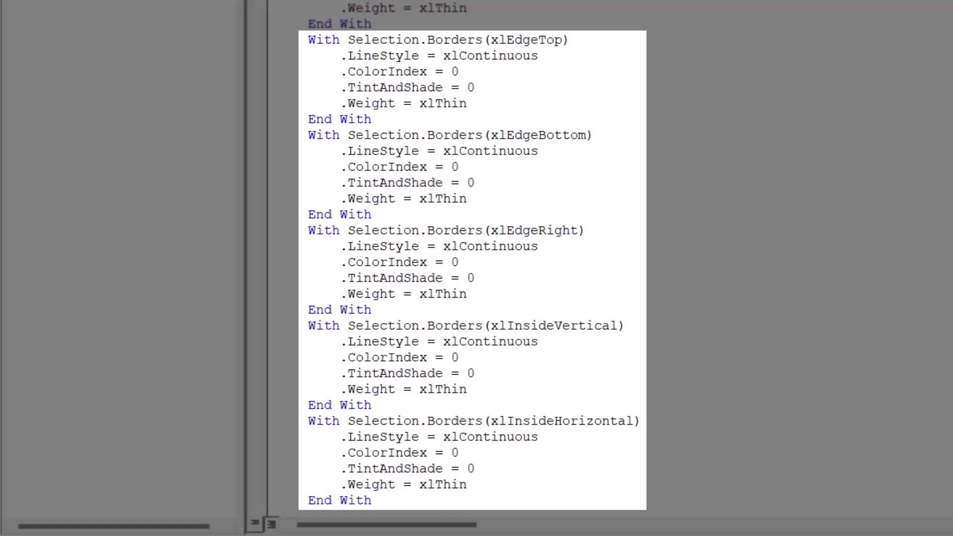
{"action": "scroll", "coordinate": [477, 269], "scroll_direction": "down", "scroll_amount": 1}
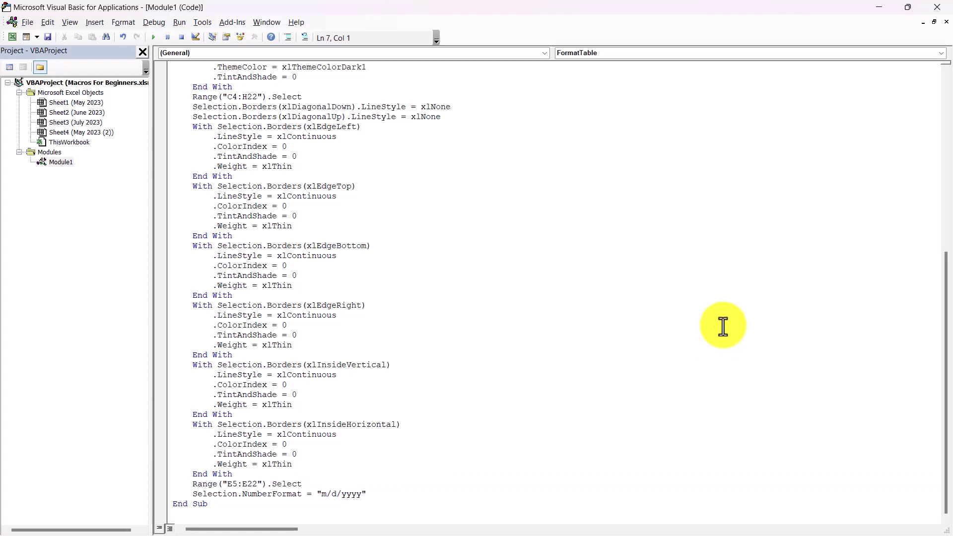
{"action": "left_click", "coordinate": [876, 9]}
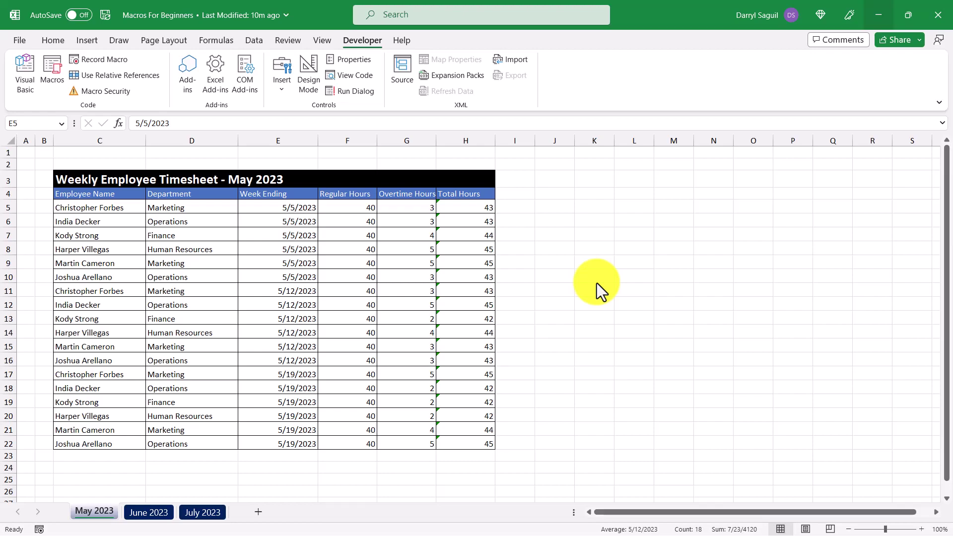
Run the FormatTable macro on the June 2023 sheet.
{"action": "left_click", "coordinate": [145, 515]}
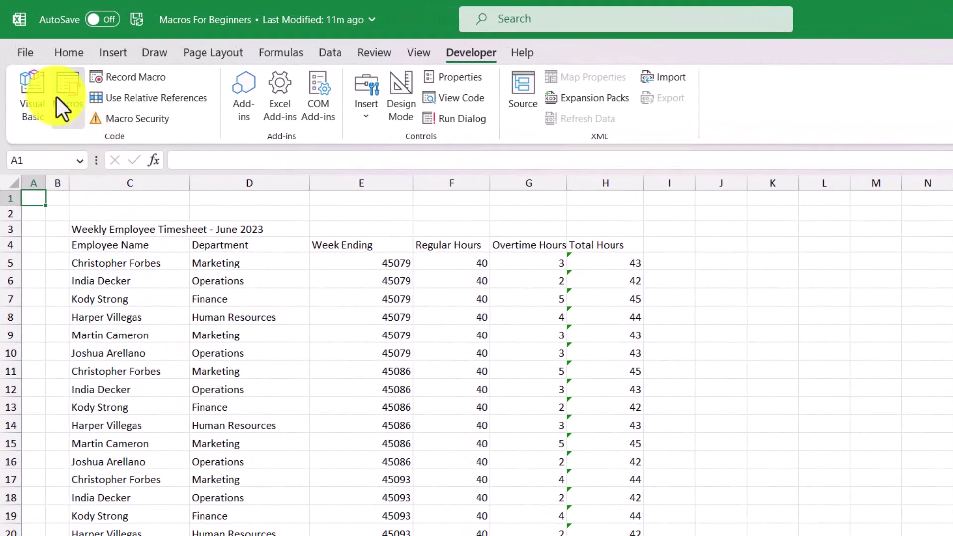
{"action": "left_click", "coordinate": [56, 97]}
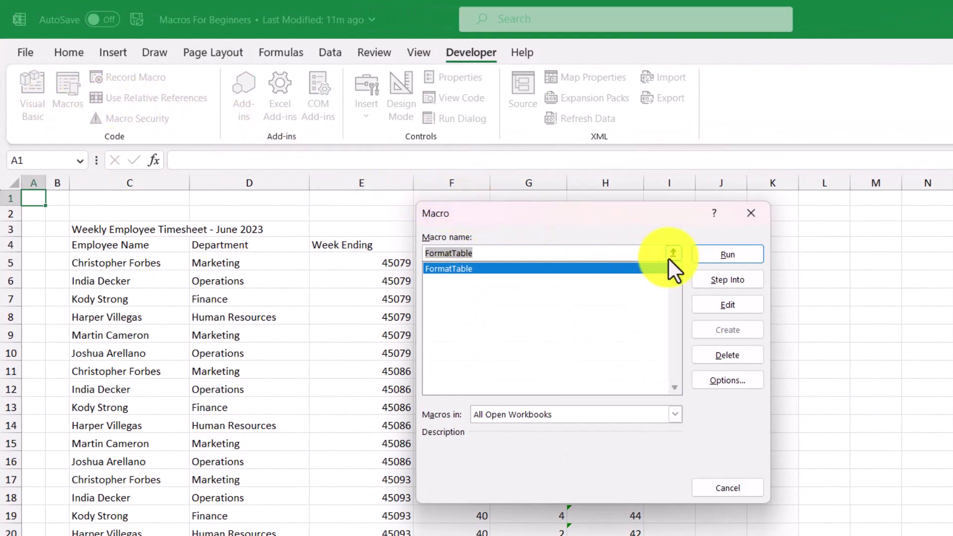
{"action": "left_click", "coordinate": [745, 259]}
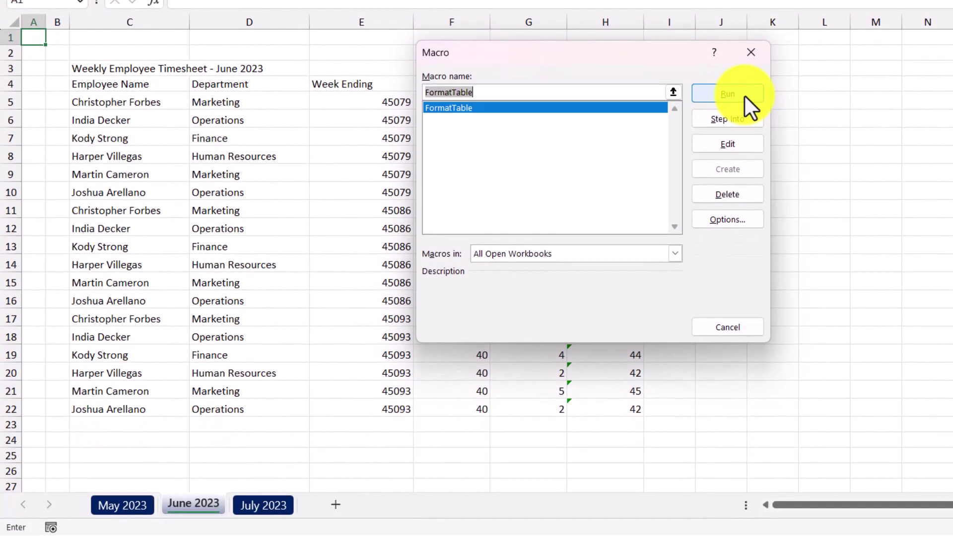
{"action": "left_click", "coordinate": [728, 94]}
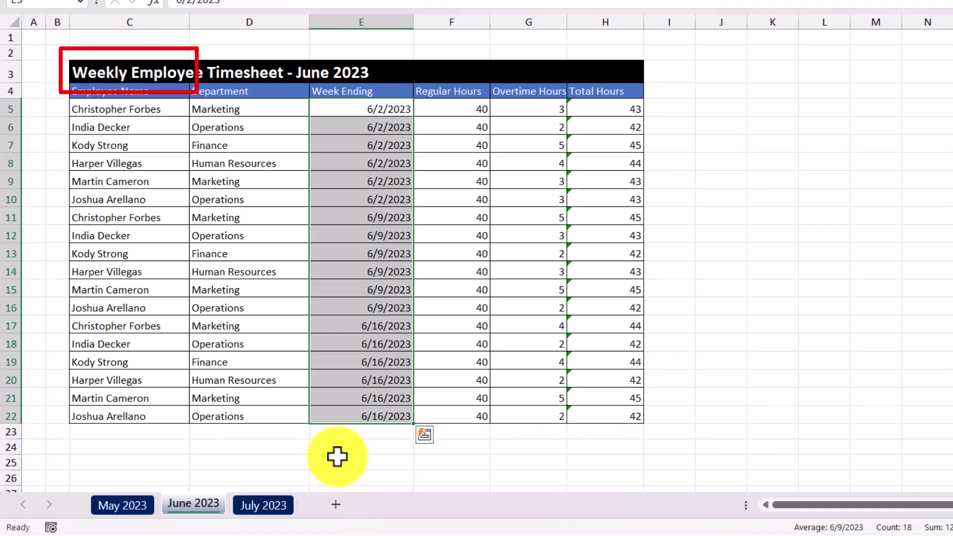
Run FormatTable on the July 2023 sheet, yielding misaligned formatting and 2/9/1900 dates.
{"action": "left_click", "coordinate": [269, 509]}
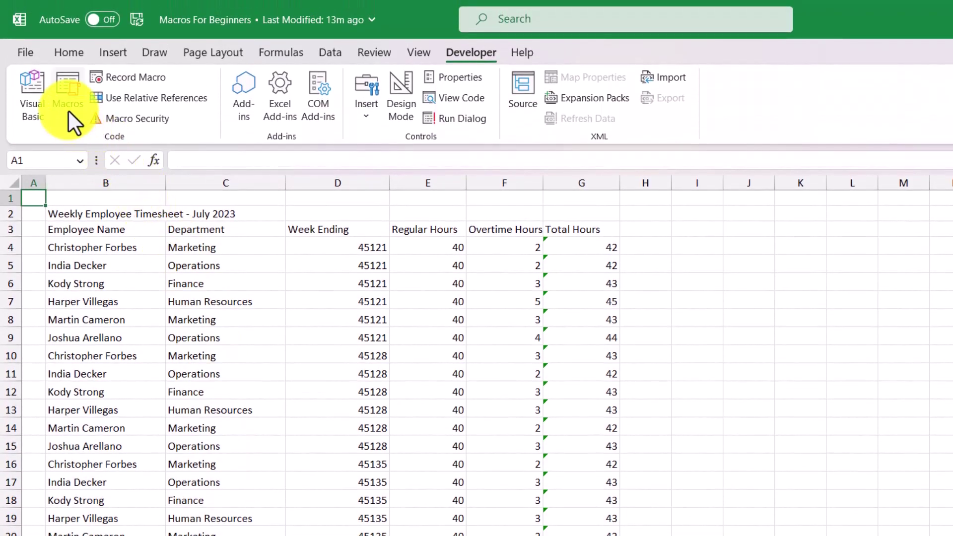
{"action": "left_click", "coordinate": [69, 111]}
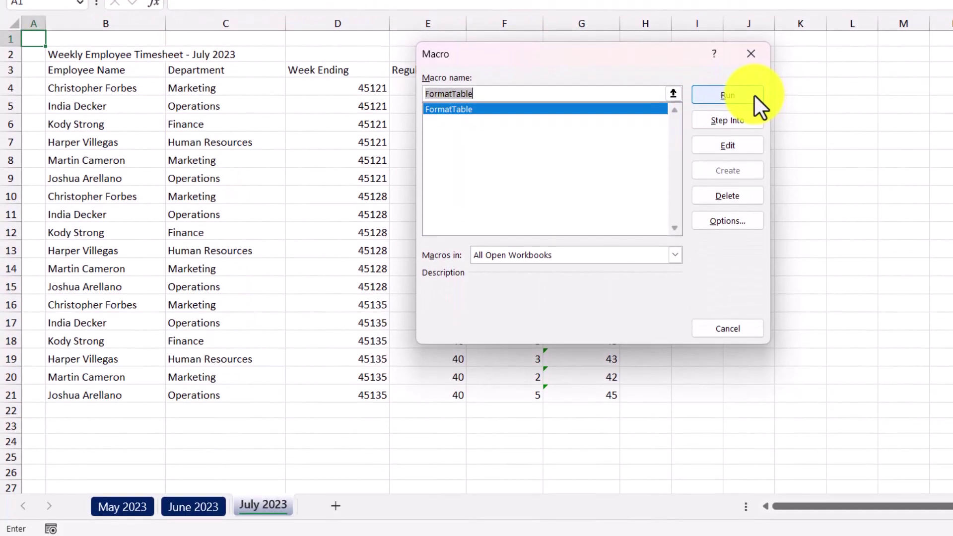
{"action": "left_click", "coordinate": [755, 256]}
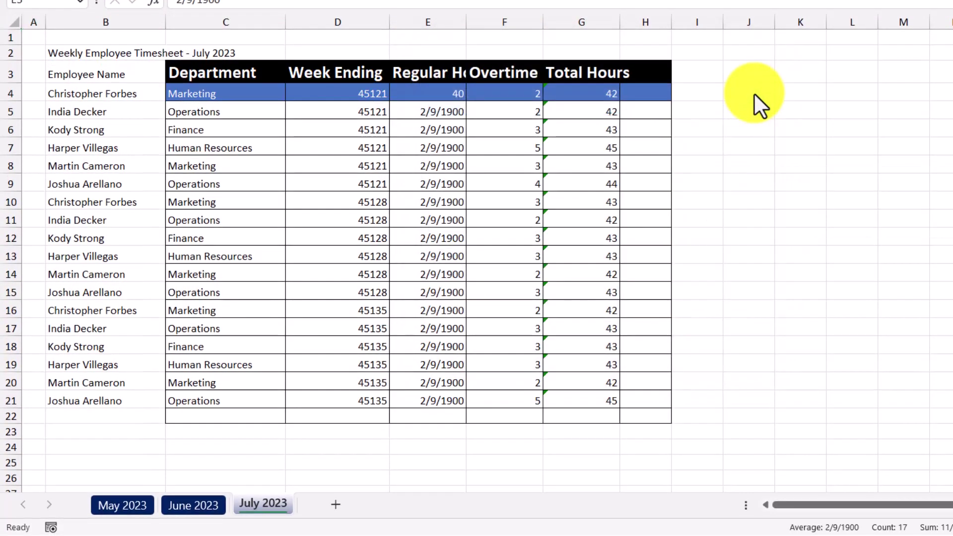